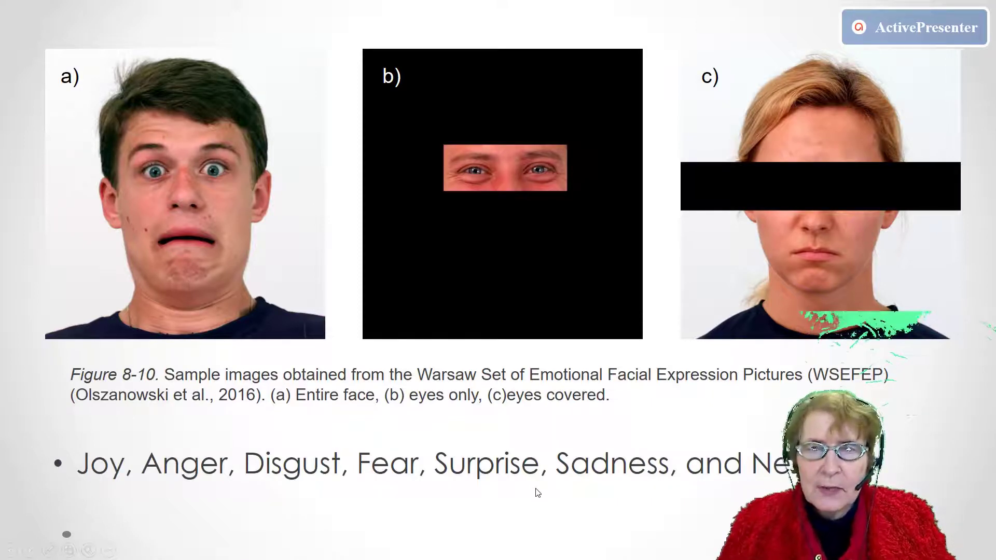
Step: Switch from the PowerPoint slide to the SPSS Data Editor with the emotion-score data
key(alt+Tab)
key(alt+Tab)
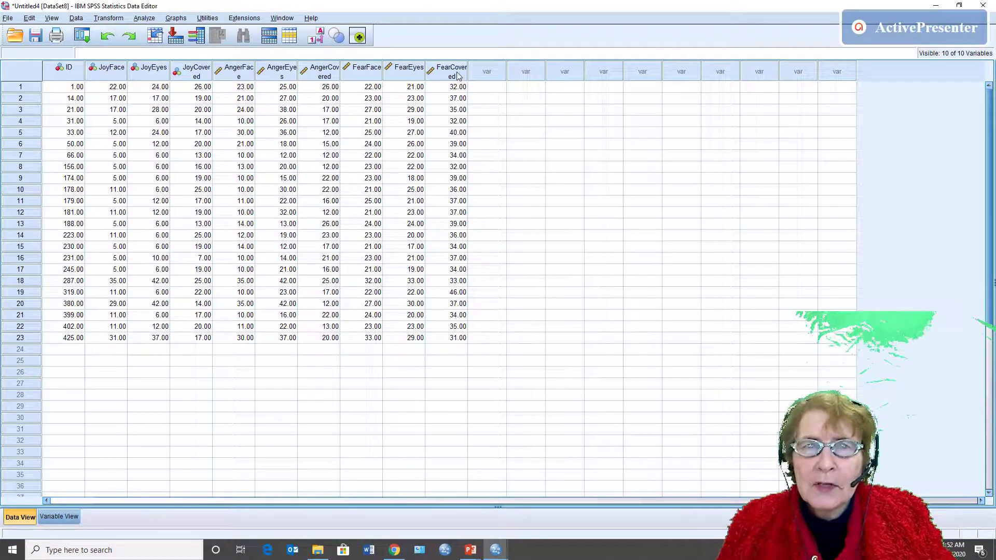
mouse_move(458, 76)
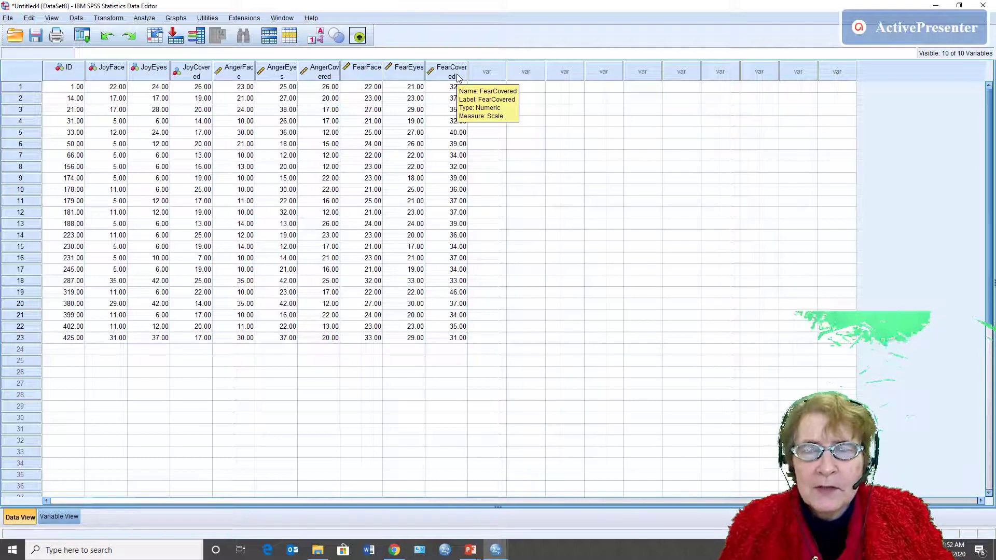
click(75, 76)
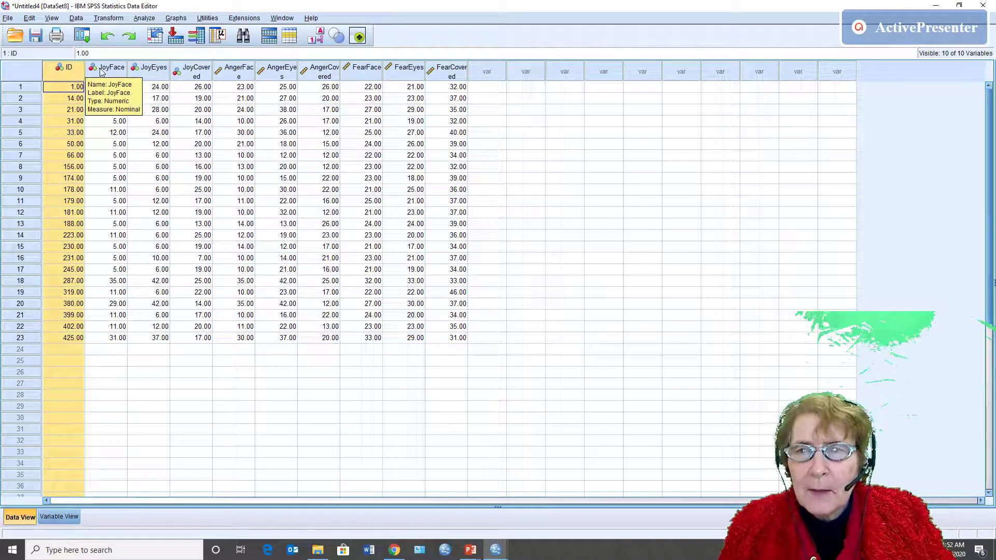
click(101, 72)
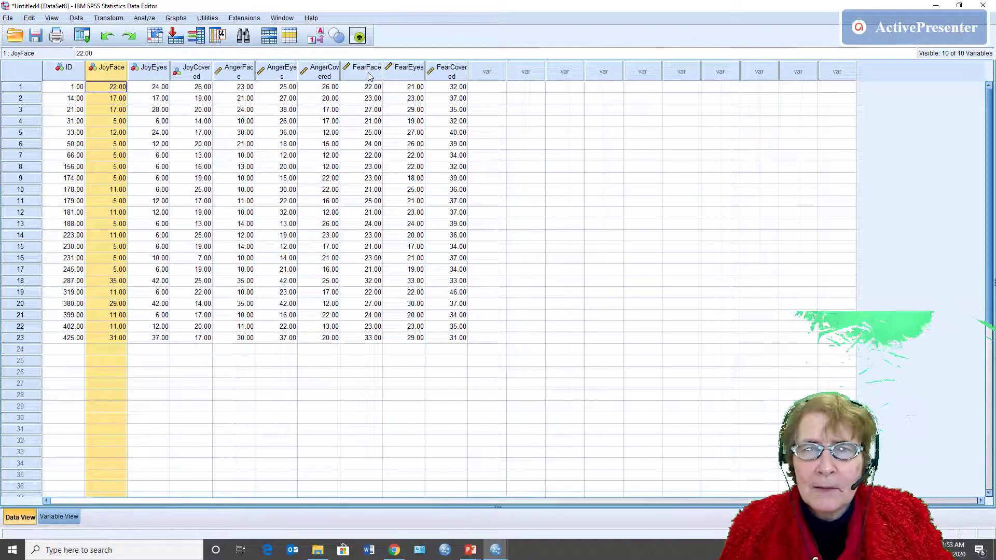
mouse_move(363, 81)
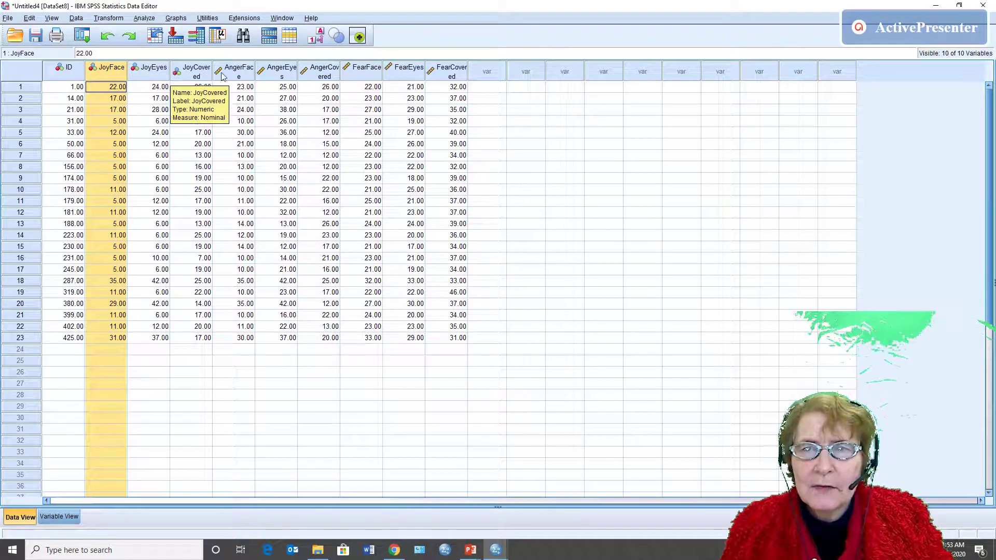
click(239, 75)
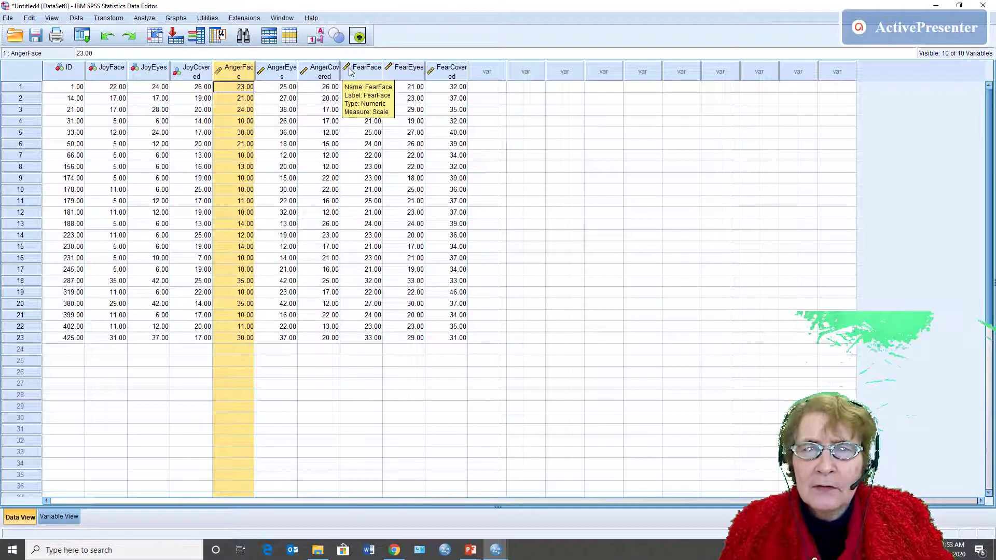
mouse_move(414, 72)
mouse_move(449, 71)
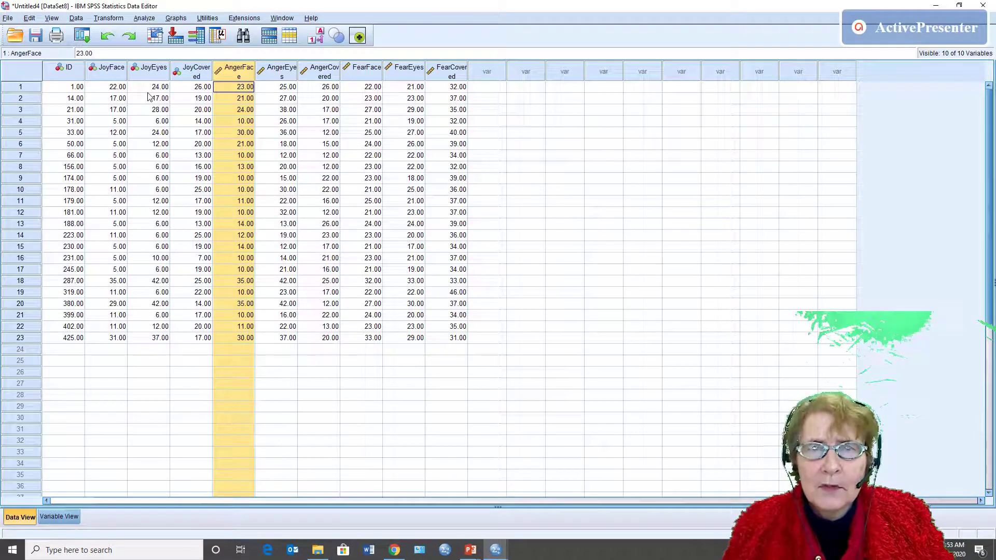
click(106, 73)
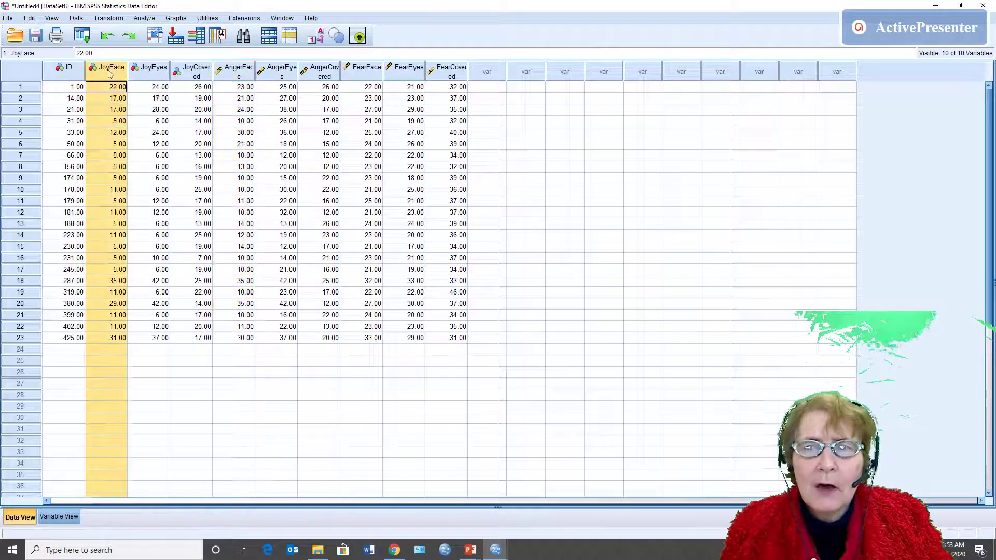
click(159, 74)
click(198, 76)
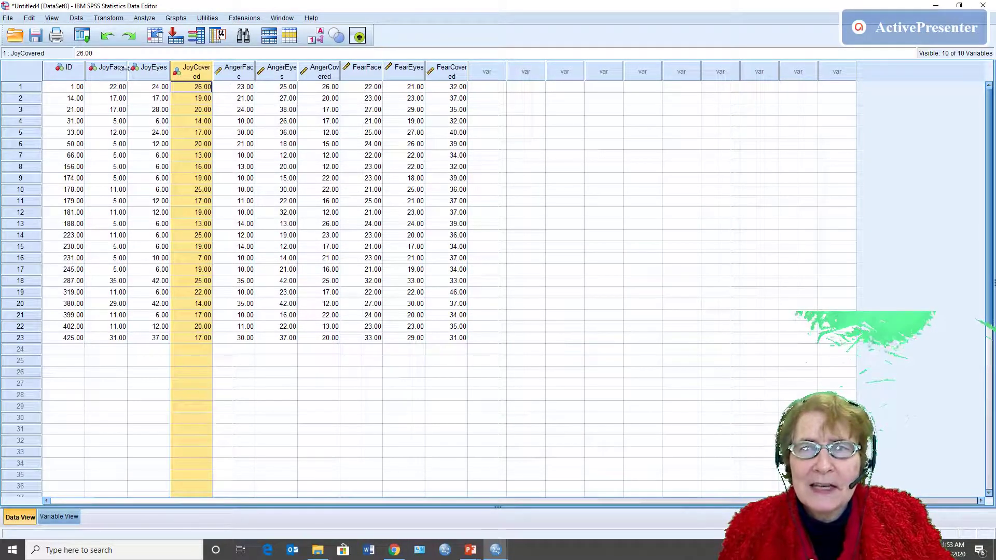
drag(119, 72, 448, 71)
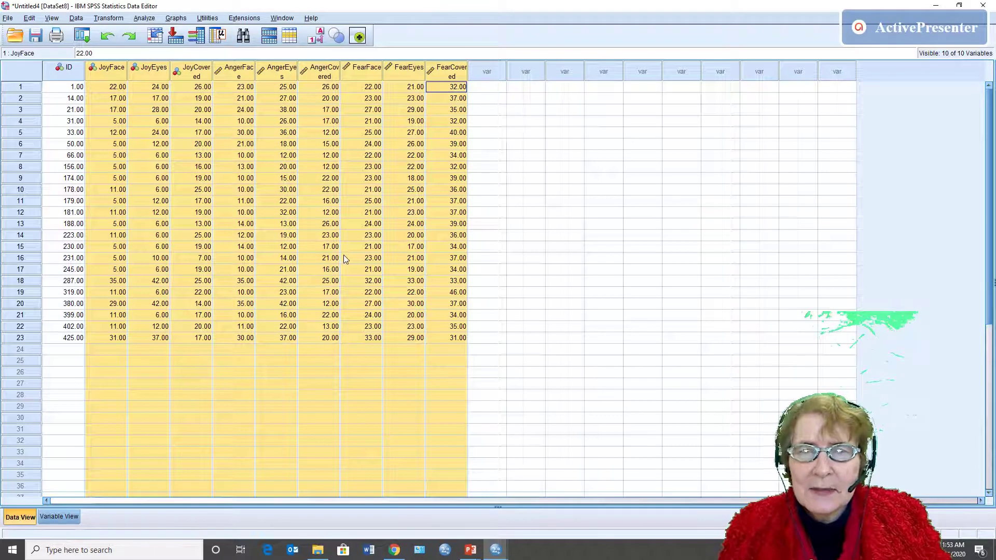
Step: Start a repeated-measures analysis via Analyze > General Linear Model > Repeated Measures
click(253, 372)
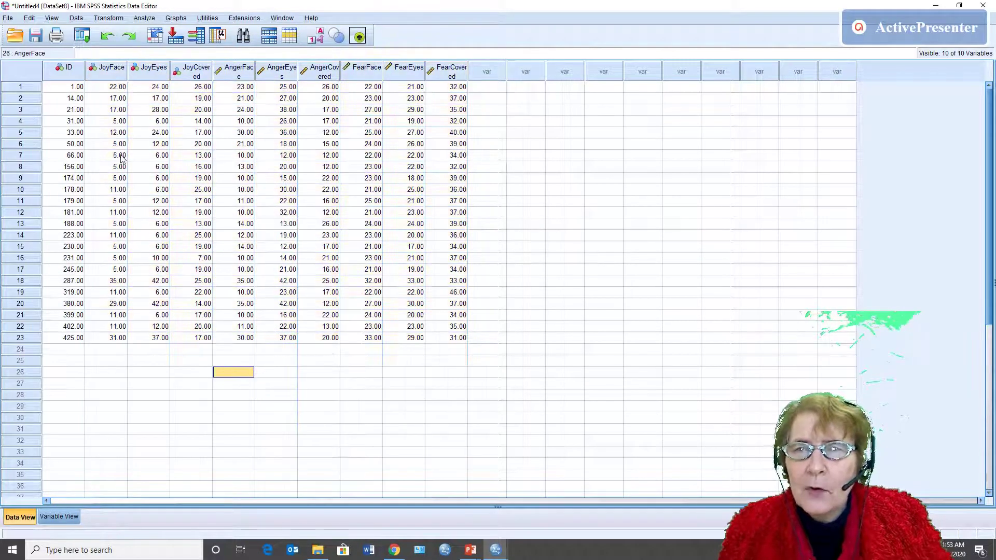
click(145, 18)
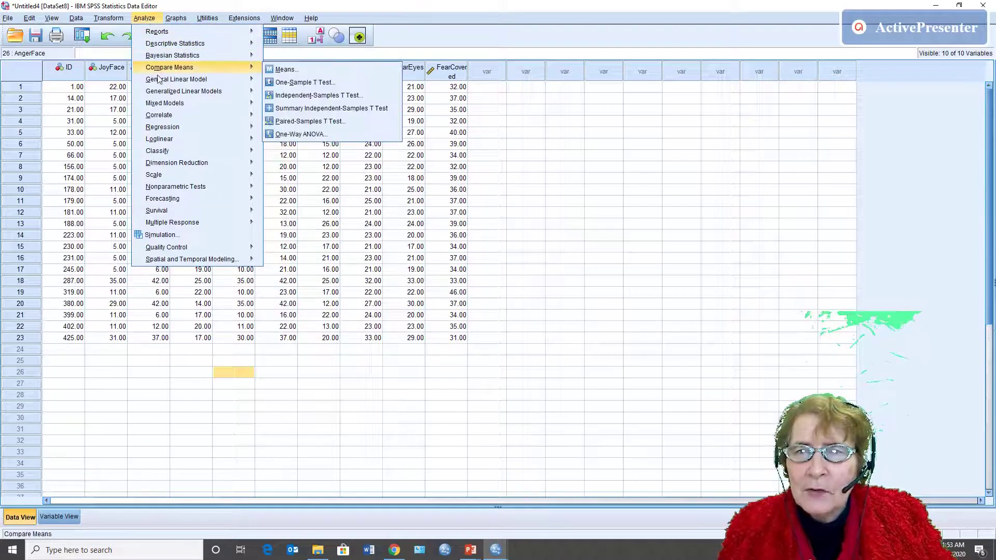
mouse_move(160, 82)
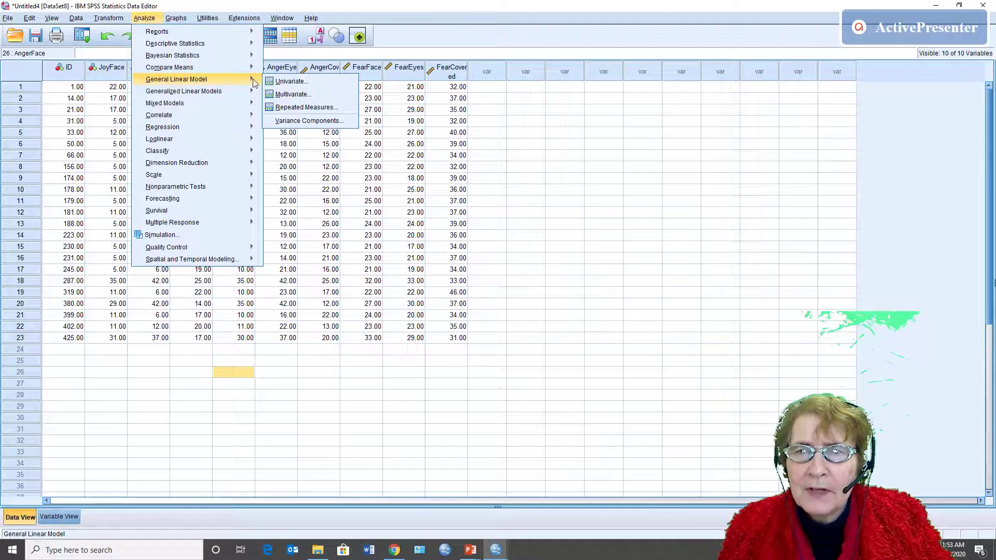
click(302, 108)
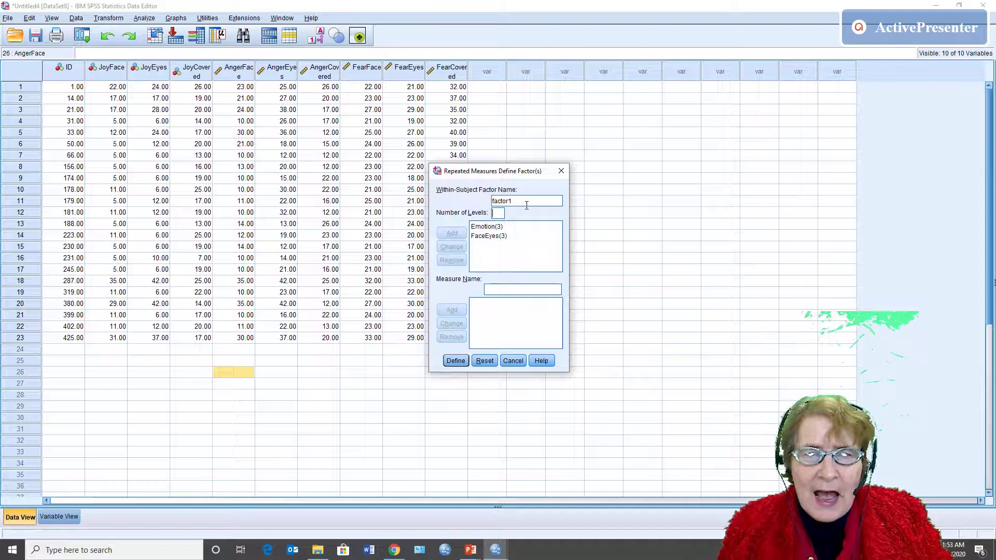
Step: Remove the leftover FaceEyes(3) and Emotion(3) factors from the within-subject factor list
click(504, 236)
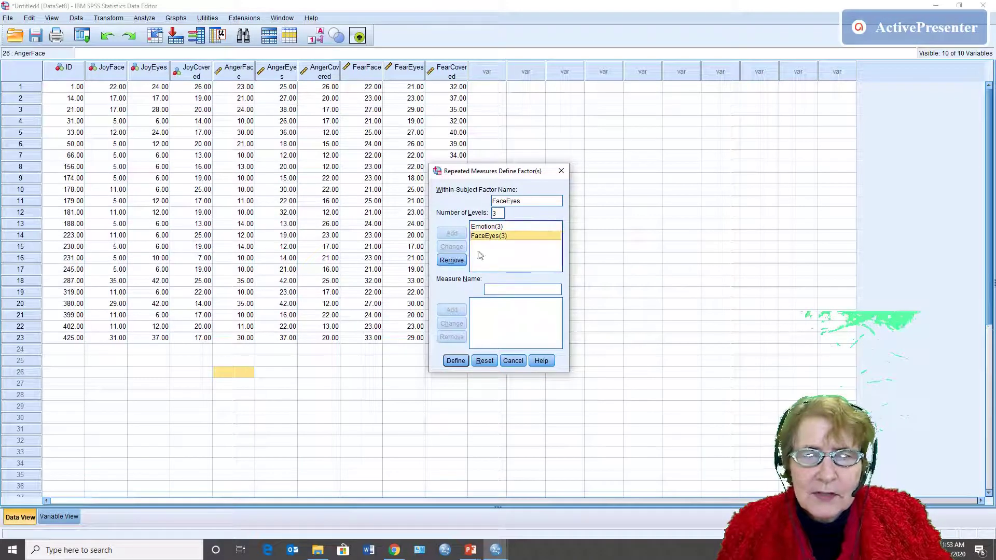
click(451, 260)
click(487, 227)
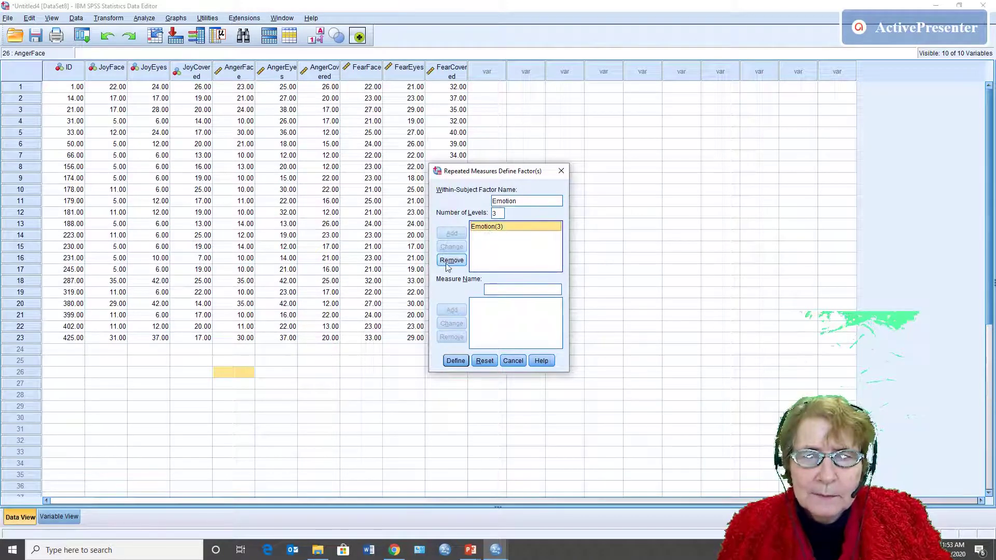
click(449, 261)
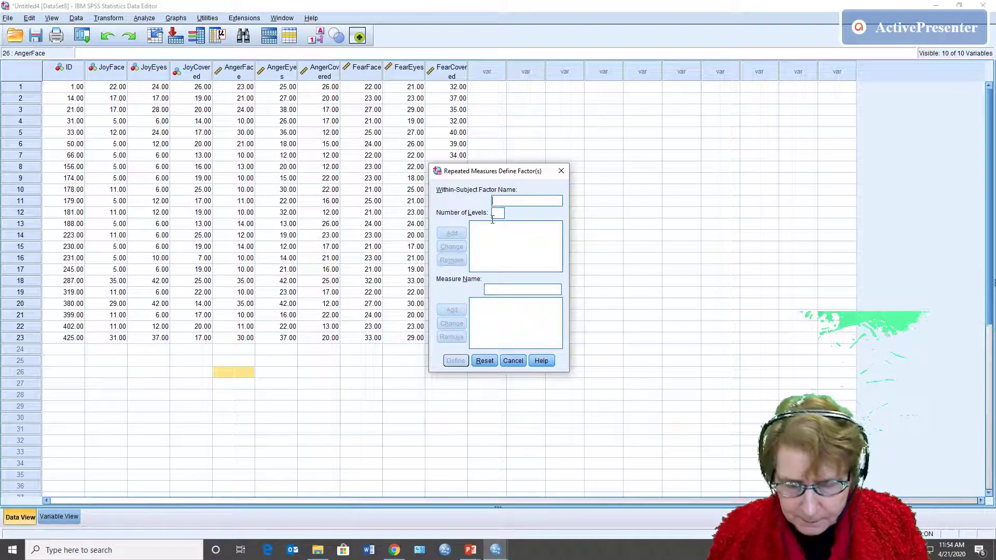
Step: Add within-subject factors Emotion with 3 levels and Features with 3 levels
text(Emotion)
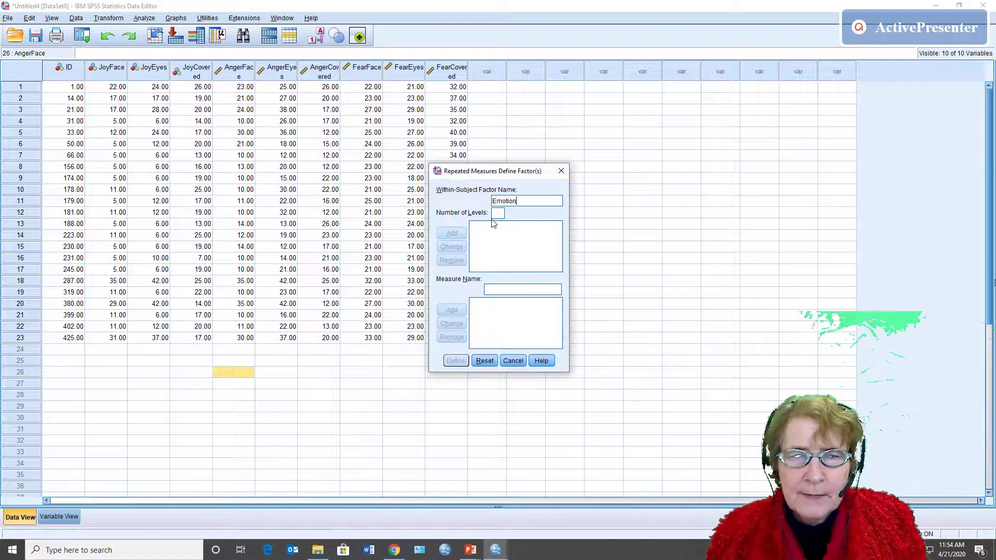
click(497, 214)
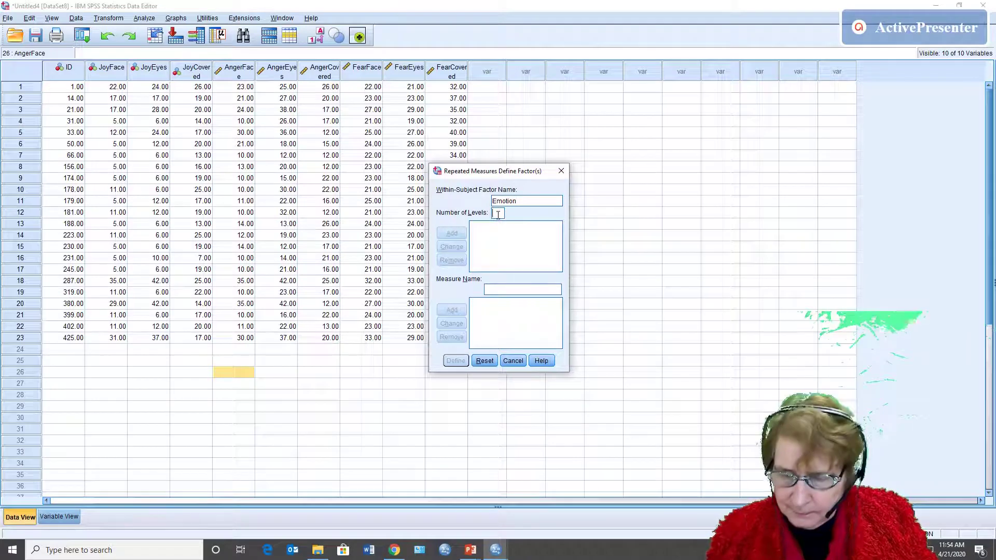
text(3)
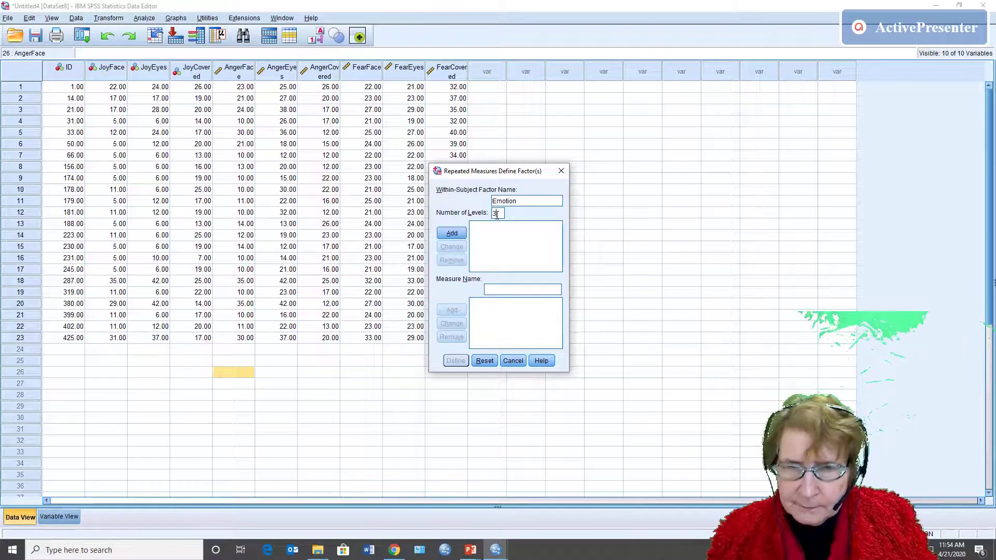
click(452, 232)
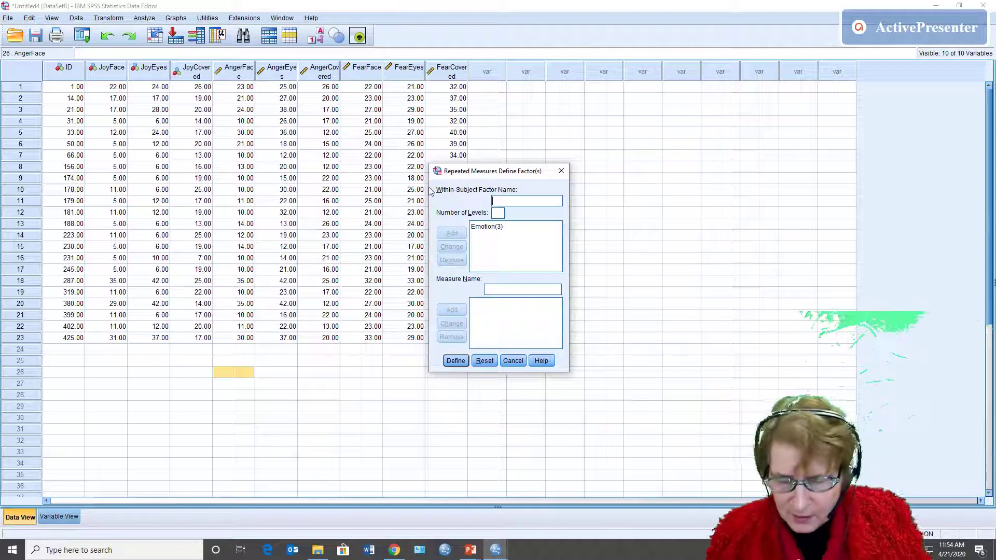
text(Fe)
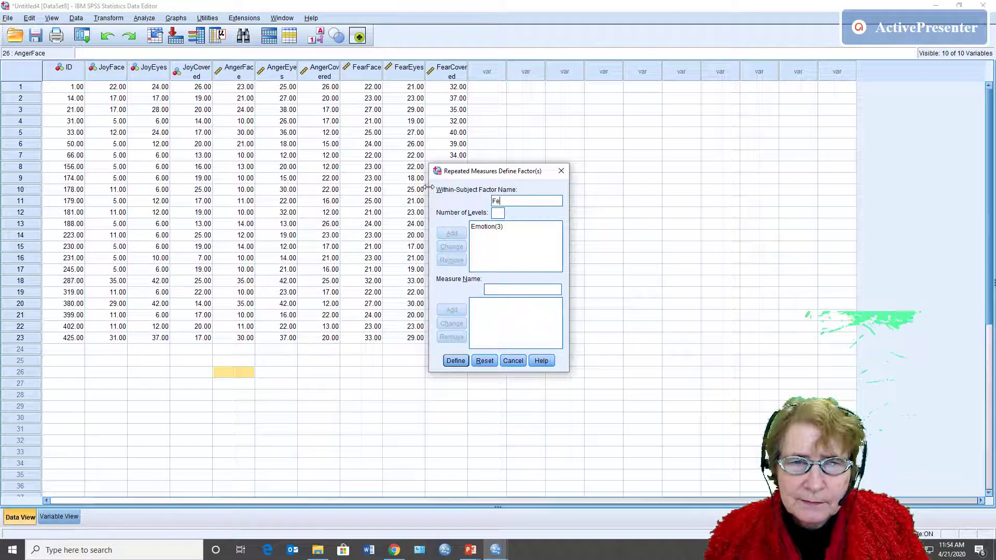
text(atures)
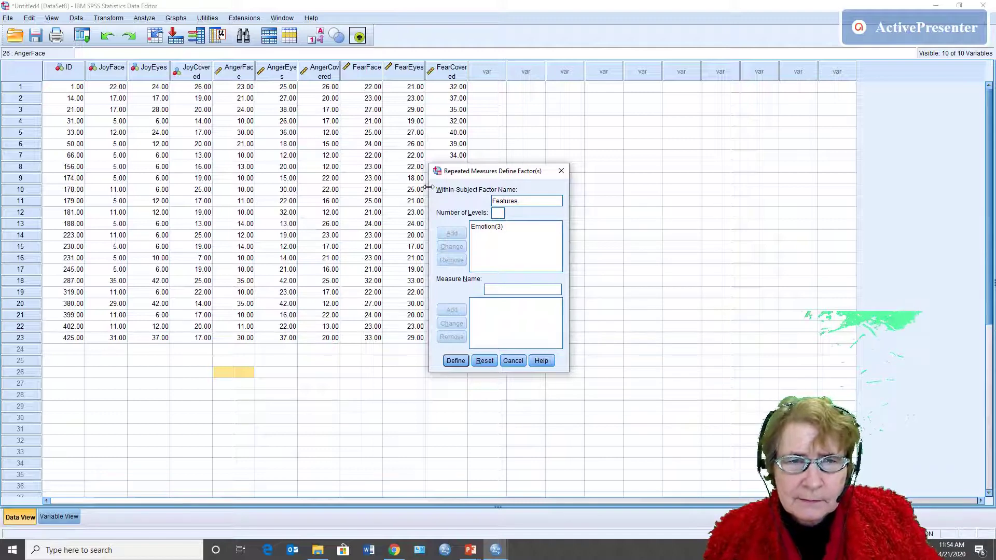
click(495, 213)
text(3)
click(460, 235)
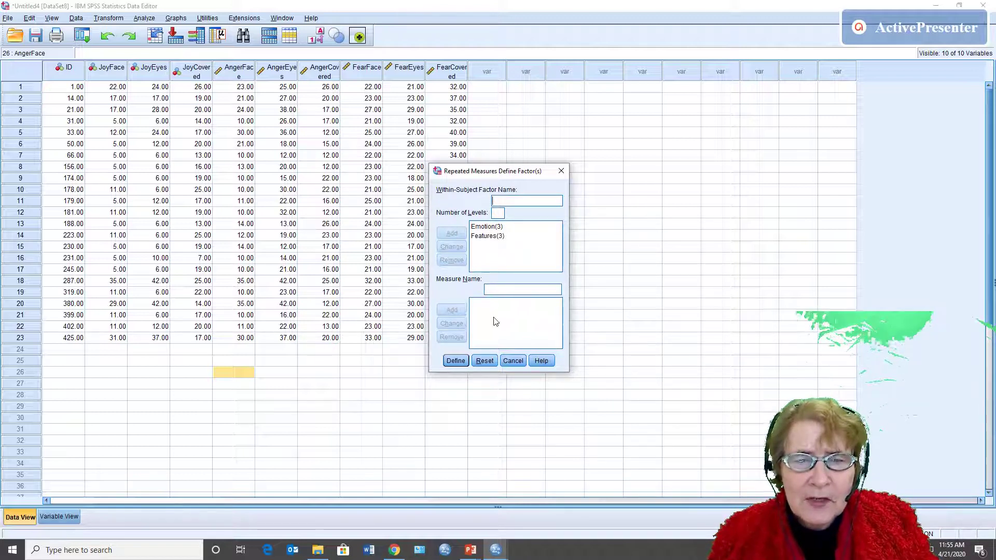
Step: Define the factors and return all nine previously assigned score variables to the source list
click(458, 361)
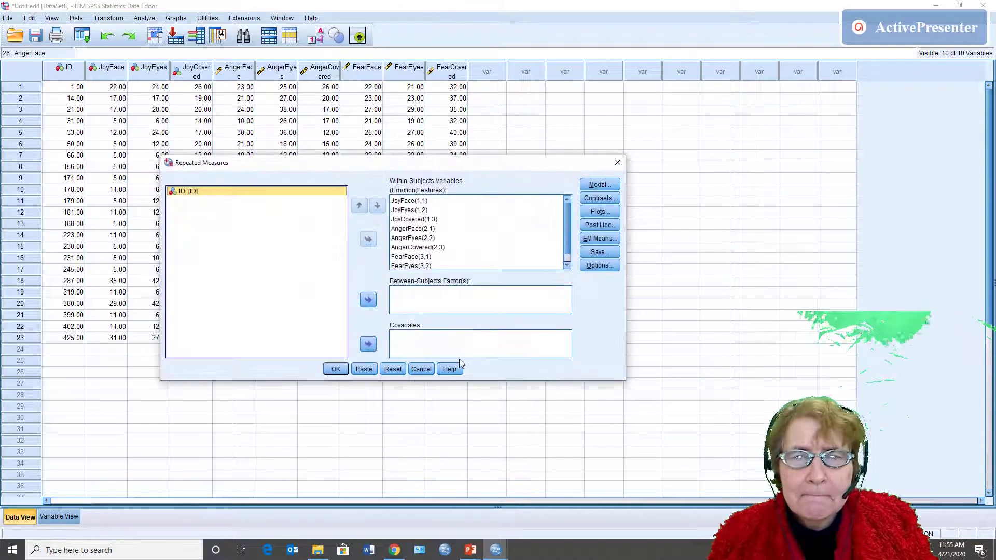
click(416, 208)
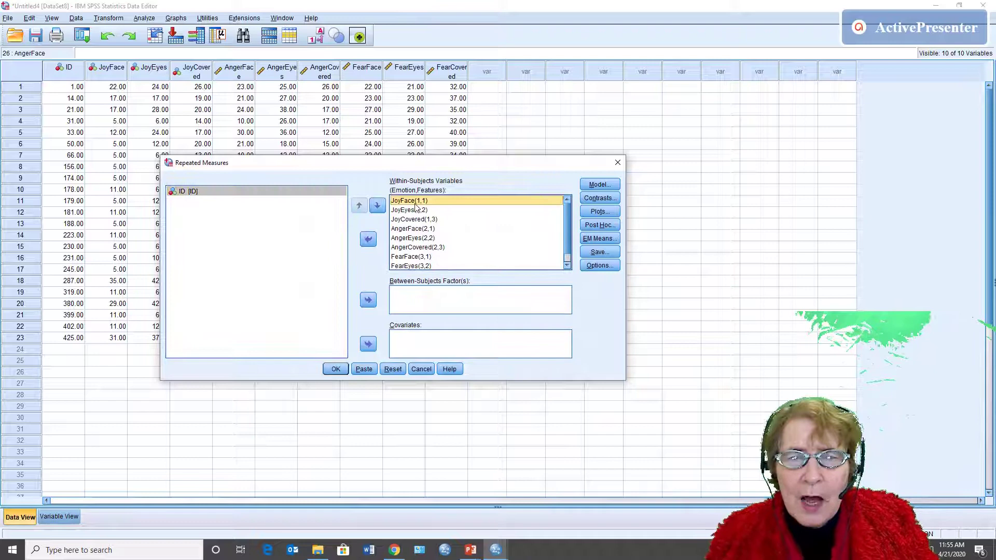
scroll(421, 236, down, 1)
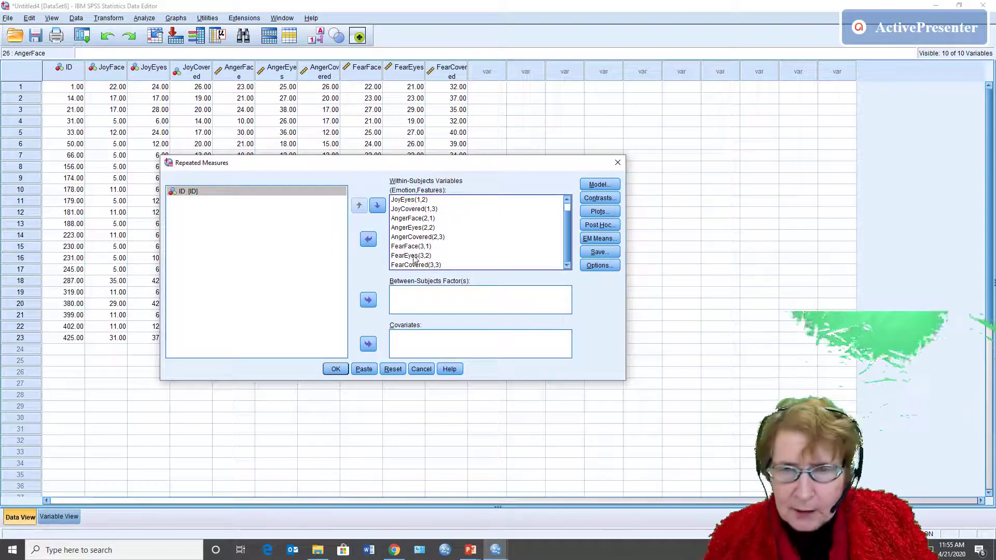
shift+click(413, 257)
shift+click(410, 264)
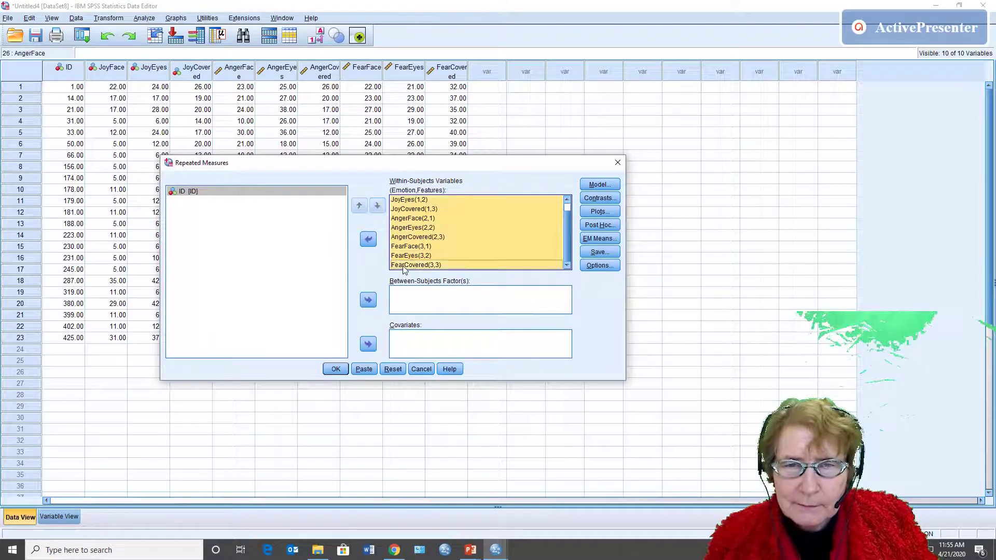
click(369, 239)
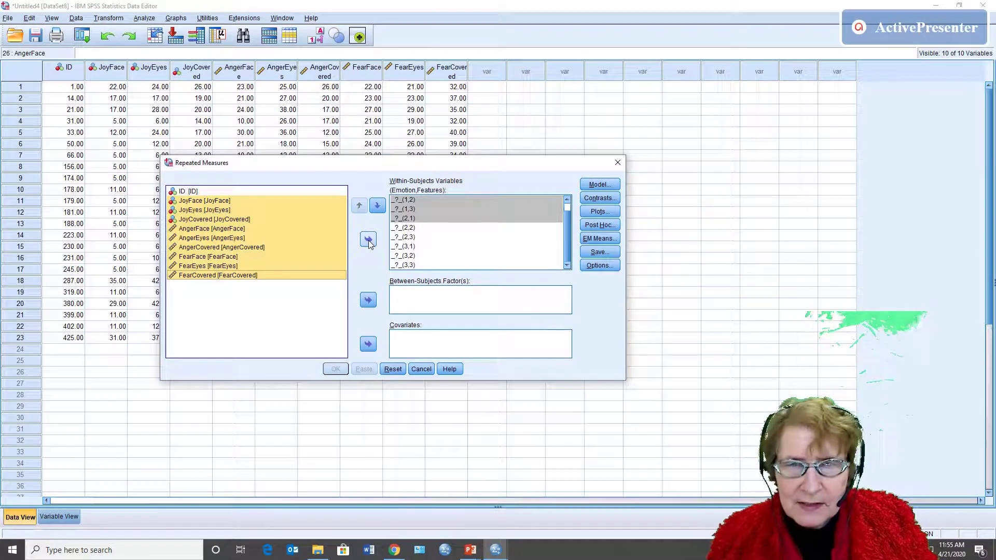
Step: Assign the nine score variables to the Emotion×Features cells; request descriptive statistics and effect sizes
click(368, 240)
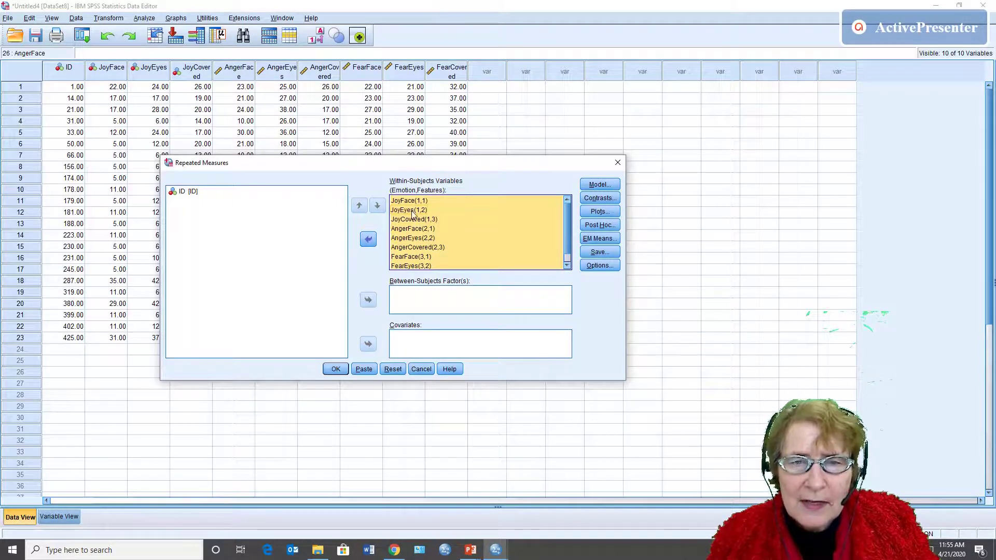
click(599, 265)
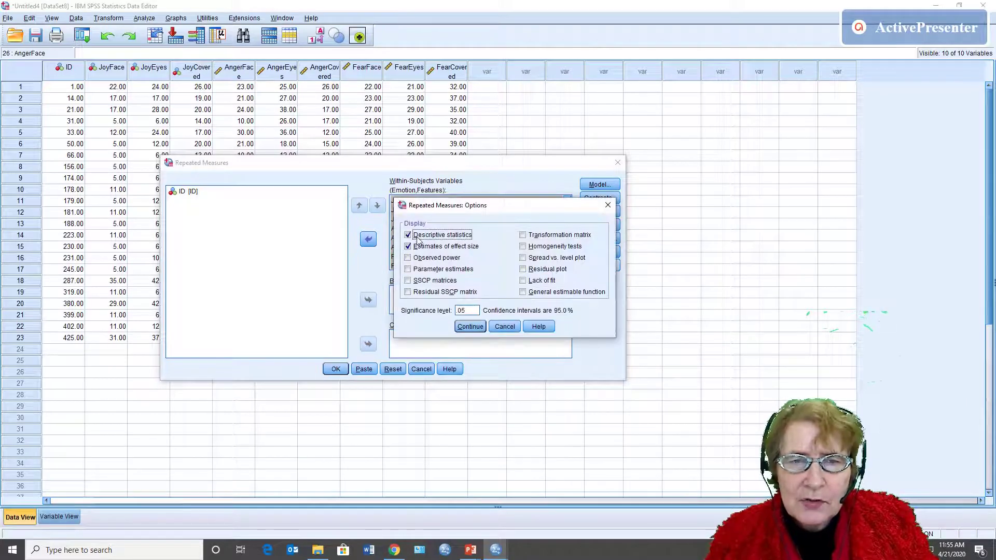
click(464, 327)
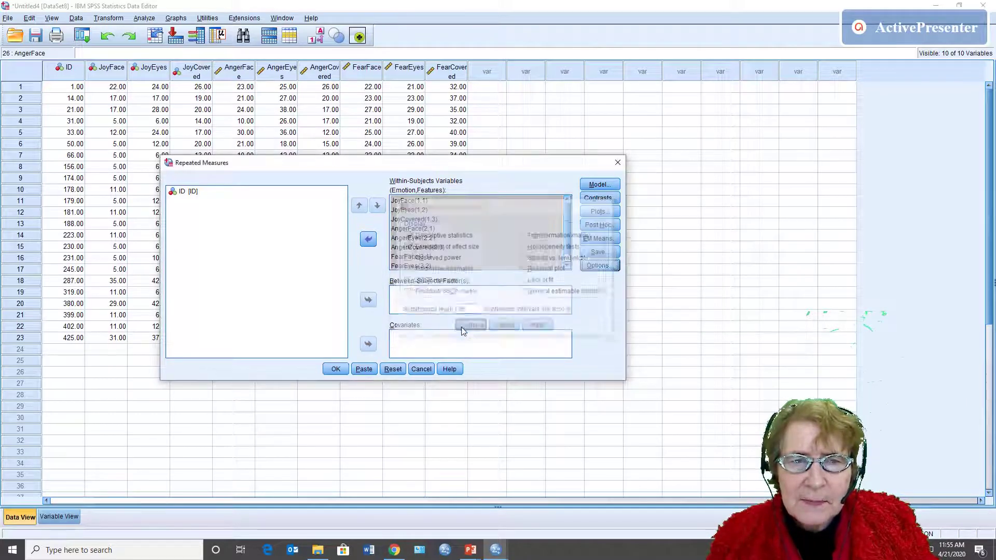
Step: Add Features and Emotion*Features to the estimated marginal means displayed, alongside Emotion
click(599, 239)
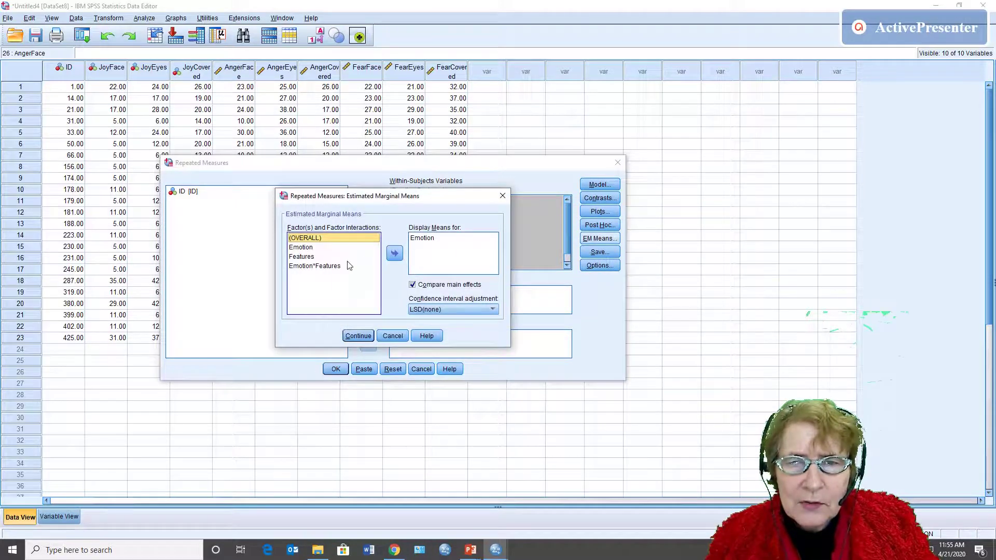
click(306, 257)
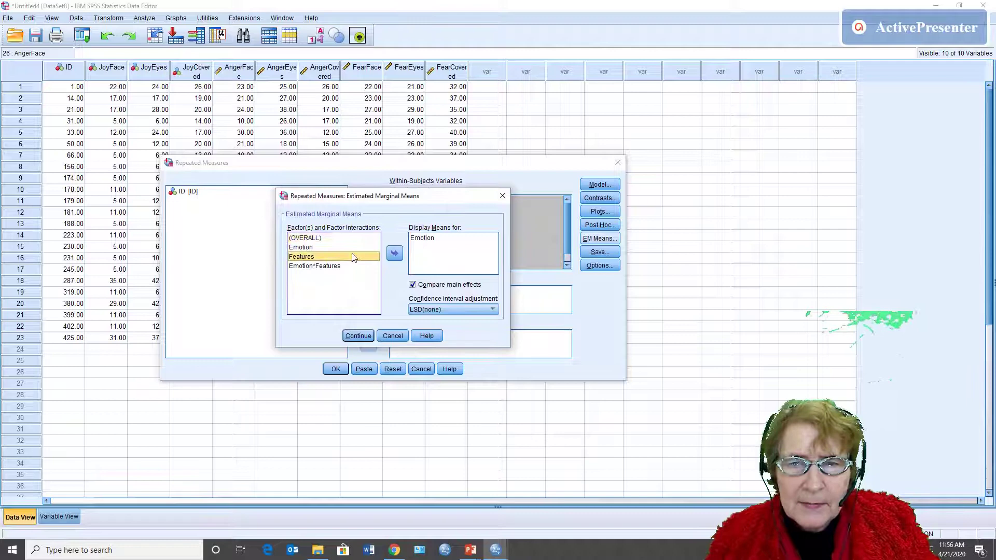
click(397, 254)
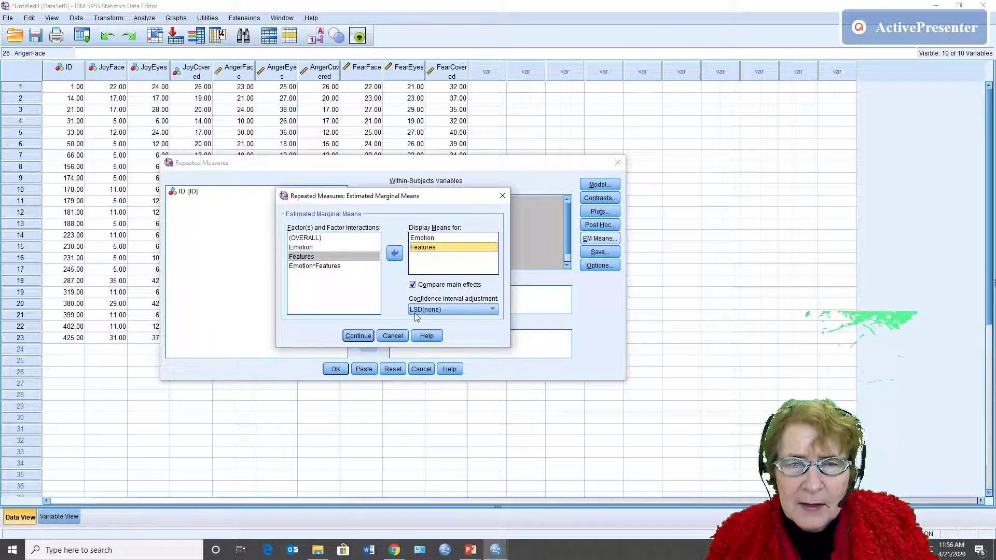
click(327, 266)
click(394, 253)
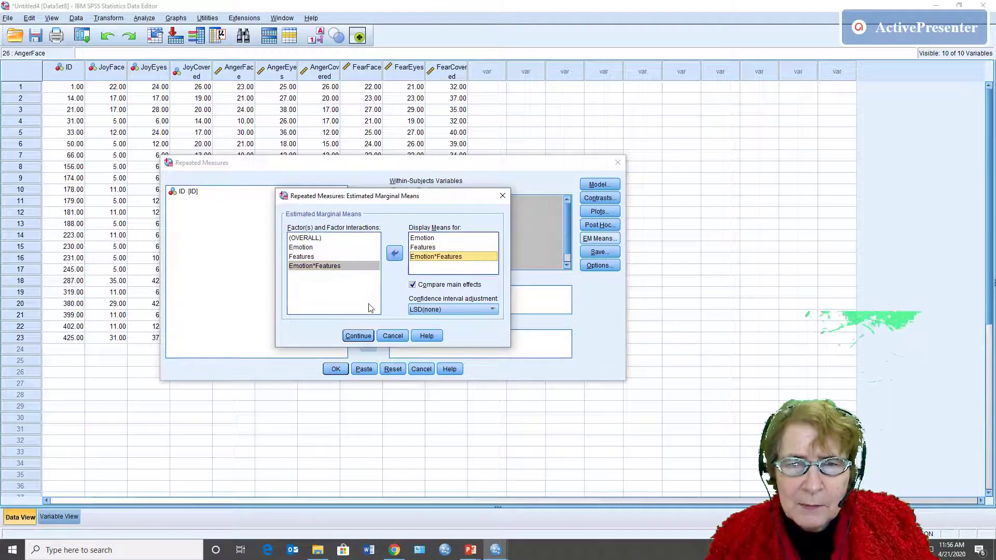
click(357, 336)
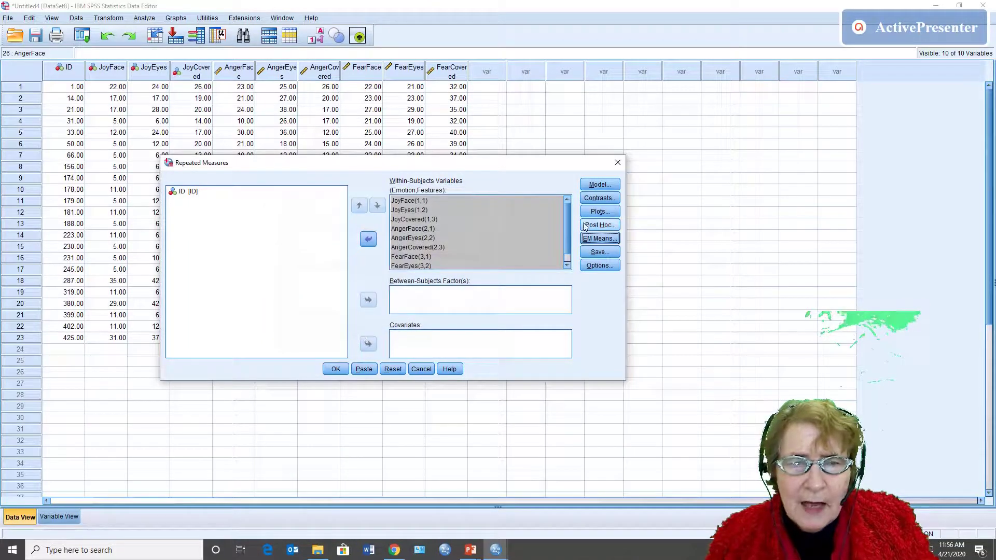
Step: Add an Emotion*Features profile plot, Emotion on horizontal axis, Features as lines, and run the analysis
click(600, 212)
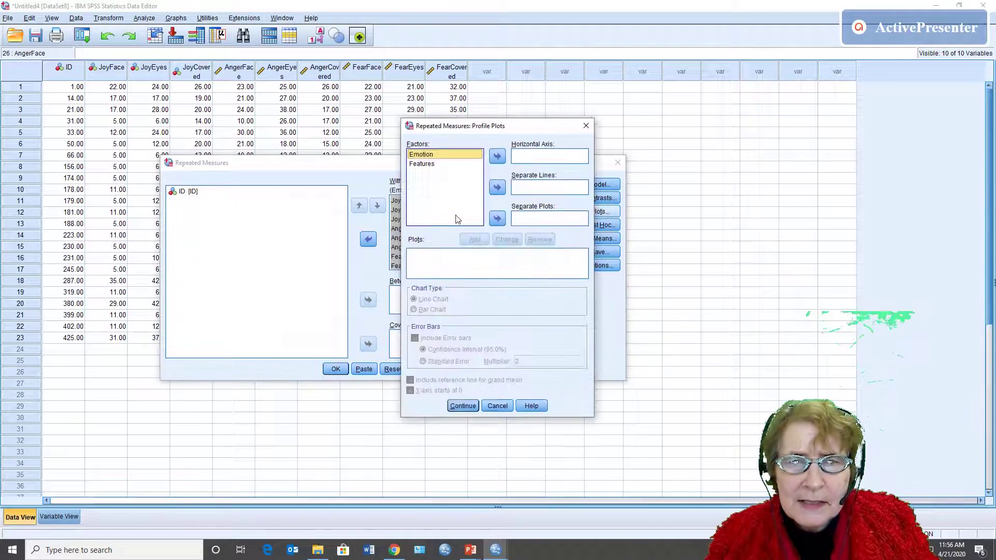
click(497, 156)
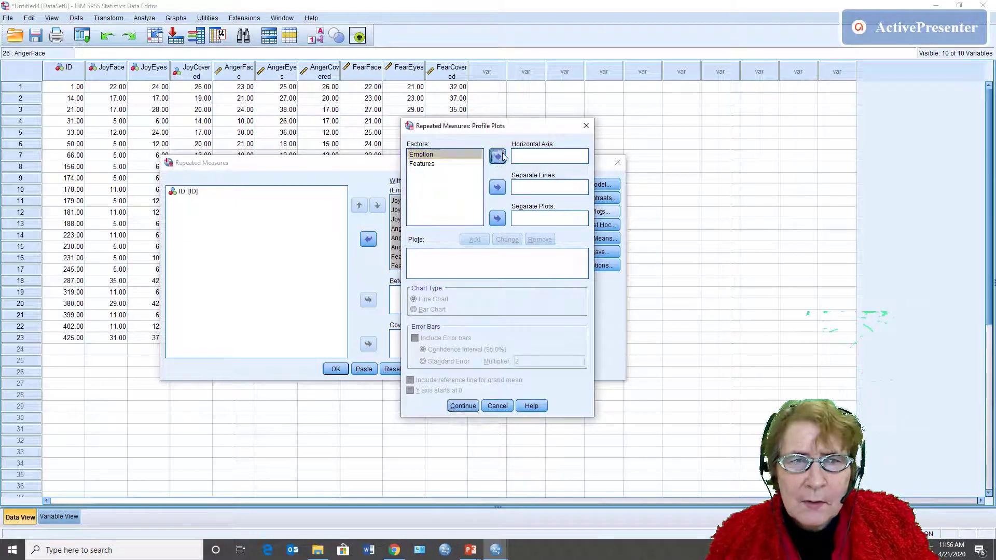
click(423, 165)
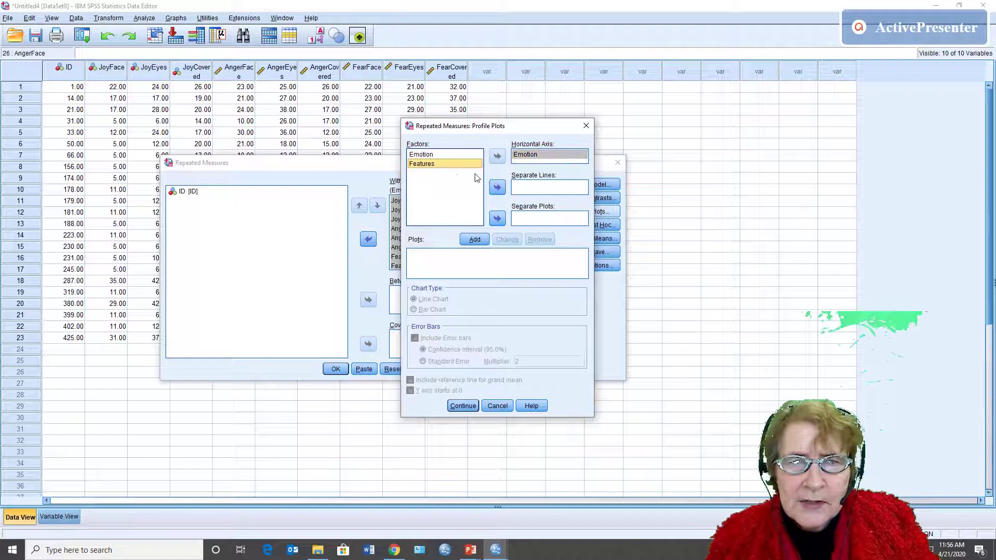
click(497, 188)
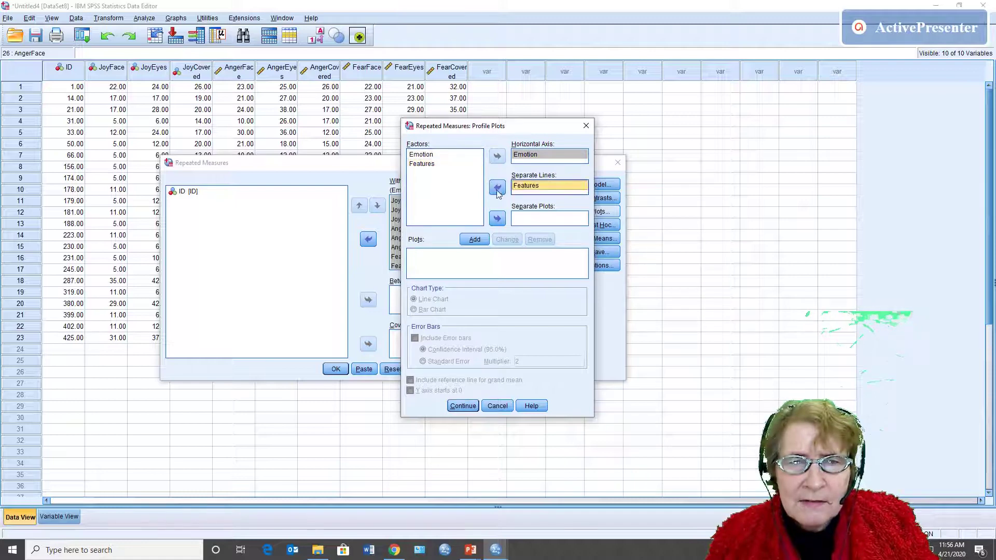
click(474, 239)
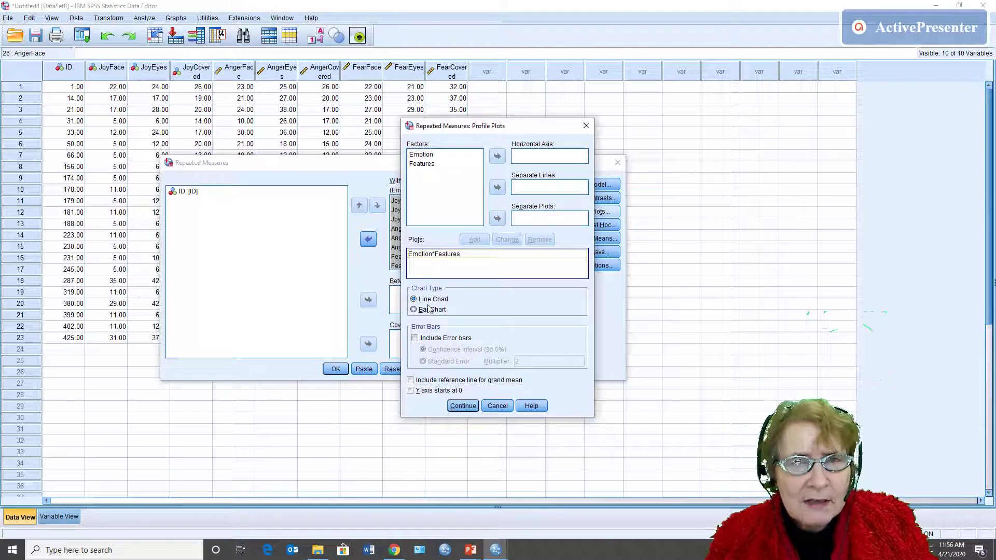
click(463, 406)
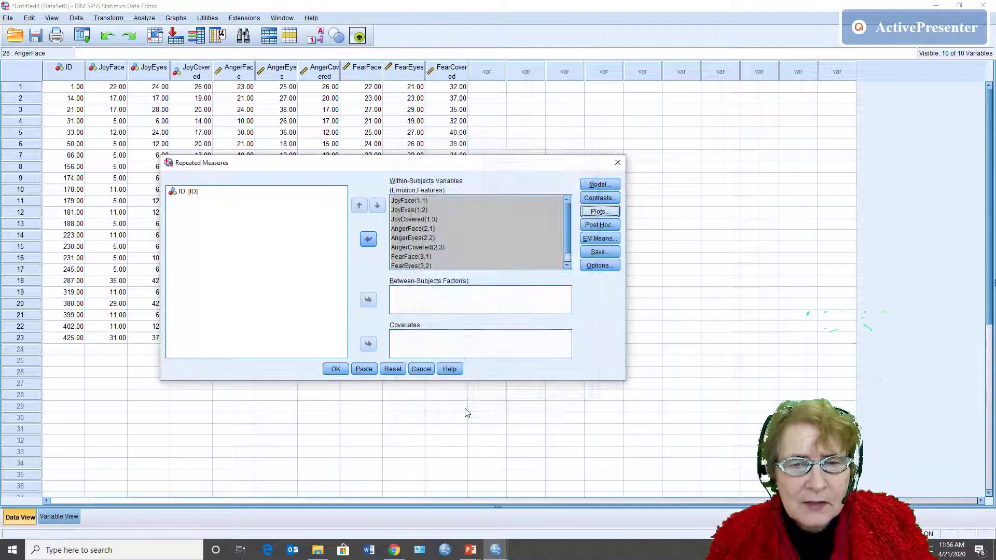
click(334, 370)
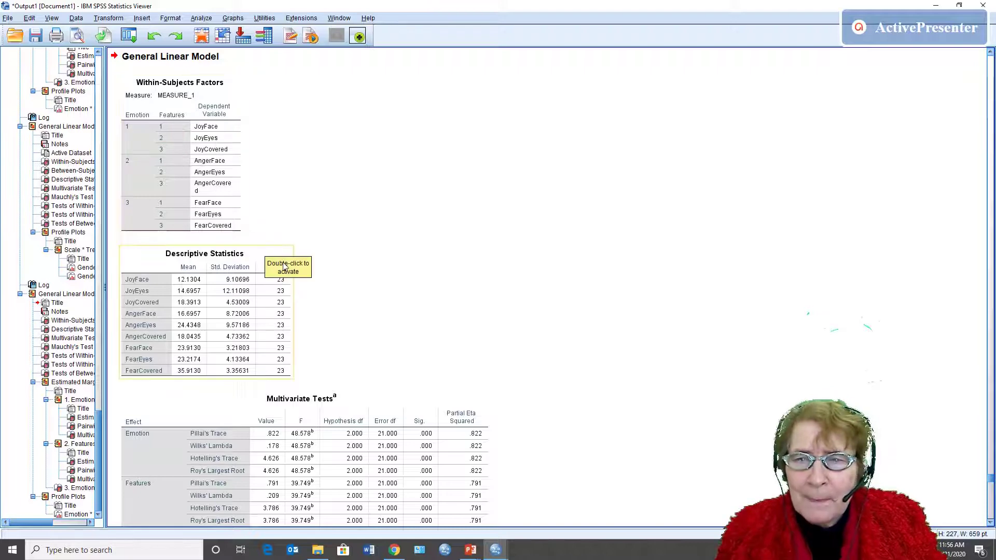
Step: Scroll the output down past Mauchly's Test to the Tests of Within-Subjects Effects table
scroll(280, 260, down, 3)
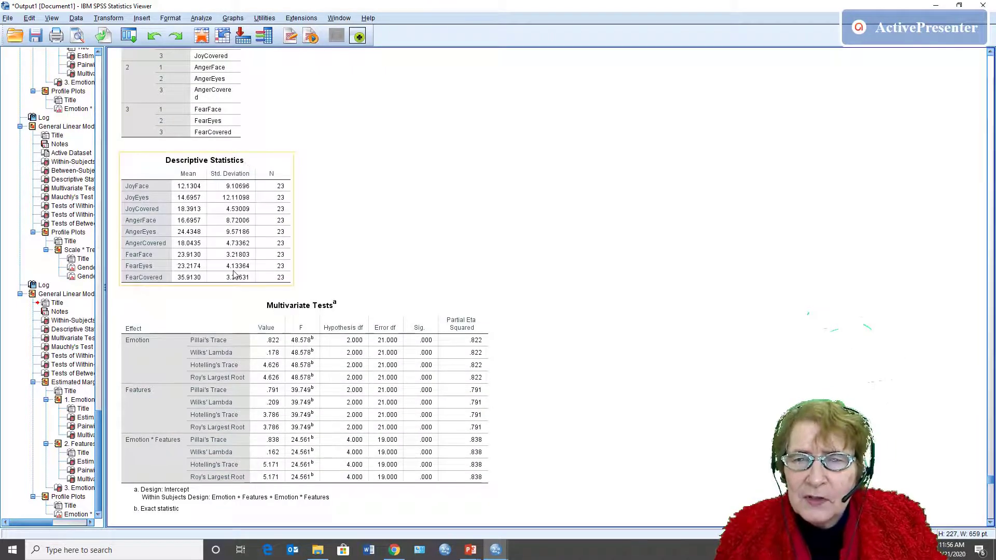
scroll(233, 277, down, 3)
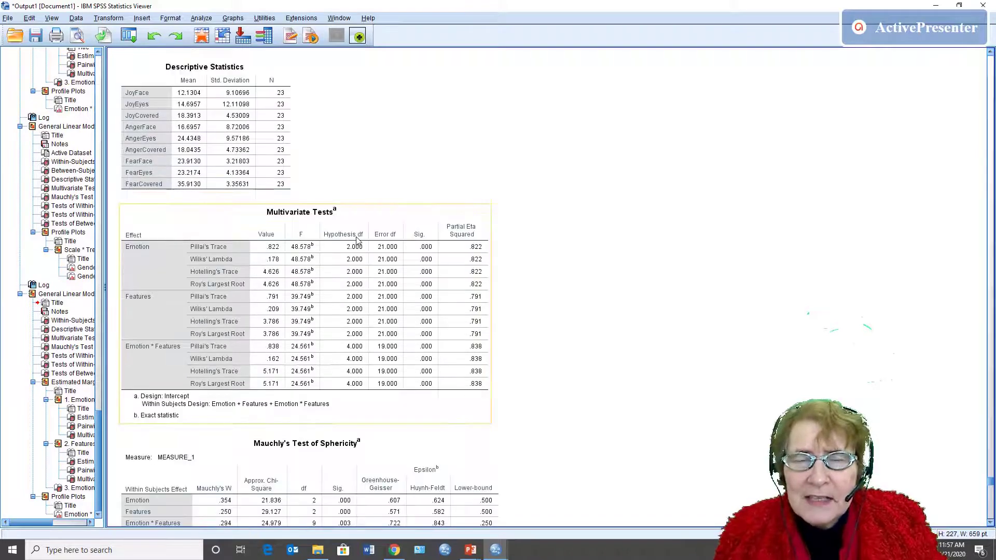
scroll(357, 239, down, 9)
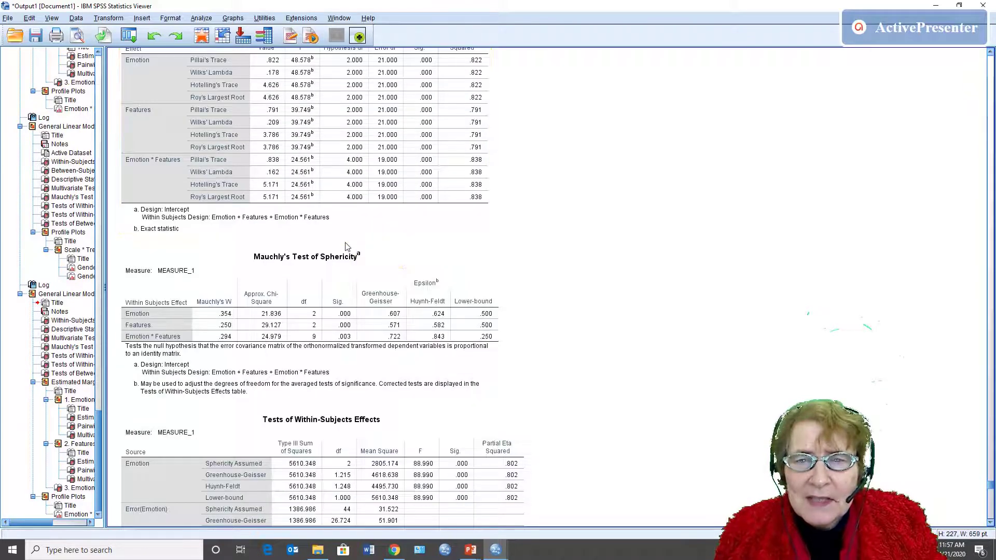
scroll(346, 245, down, 6)
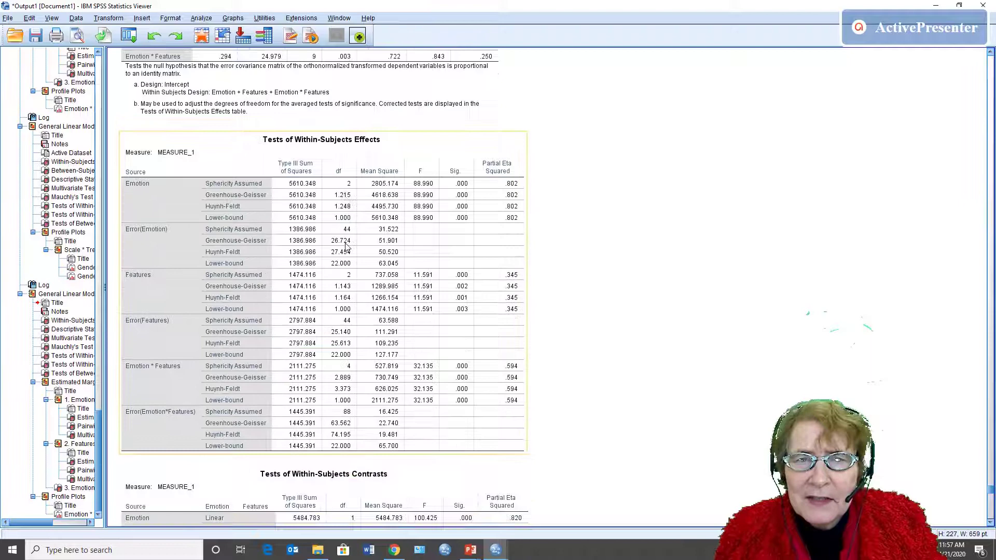
scroll(345, 245, down, 2)
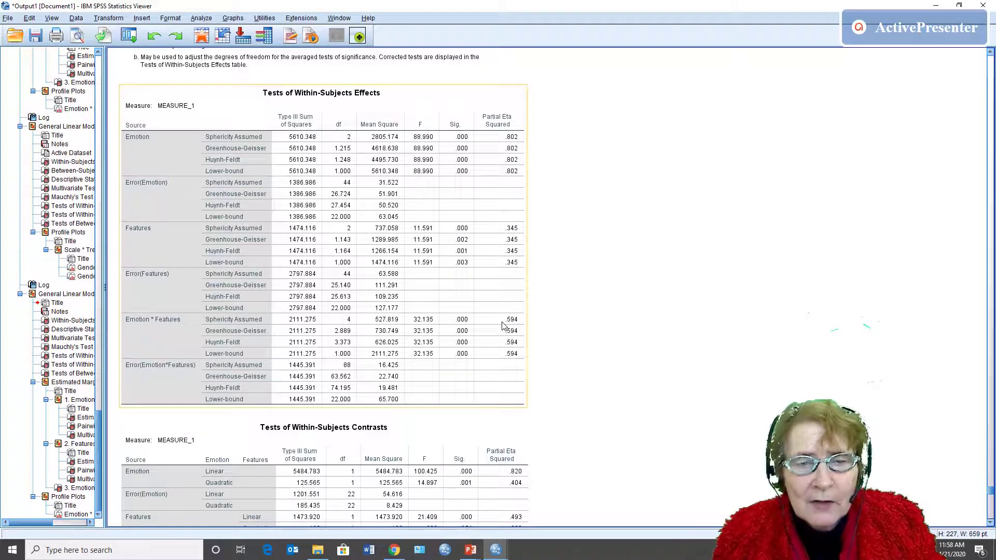
Step: Review the Emotion and Features pairwise comparisons, then reach the Emotion*Features means table
scroll(502, 326, down, 9)
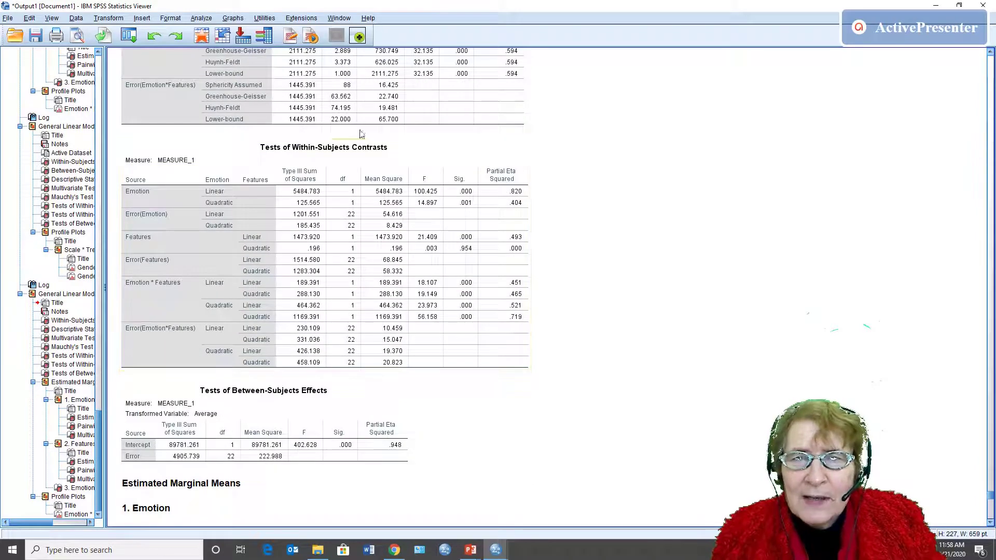
scroll(389, 248, down, 9)
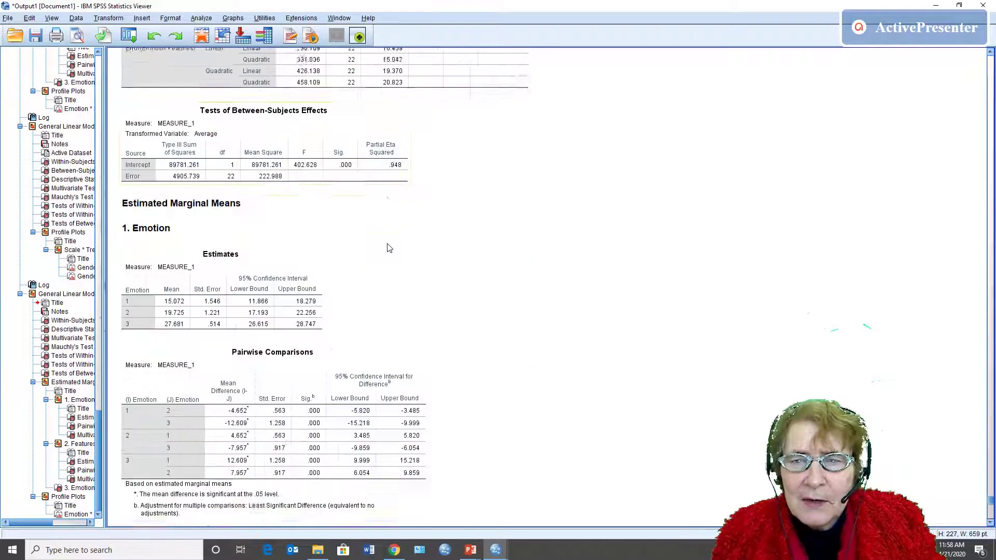
scroll(389, 248, down, 3)
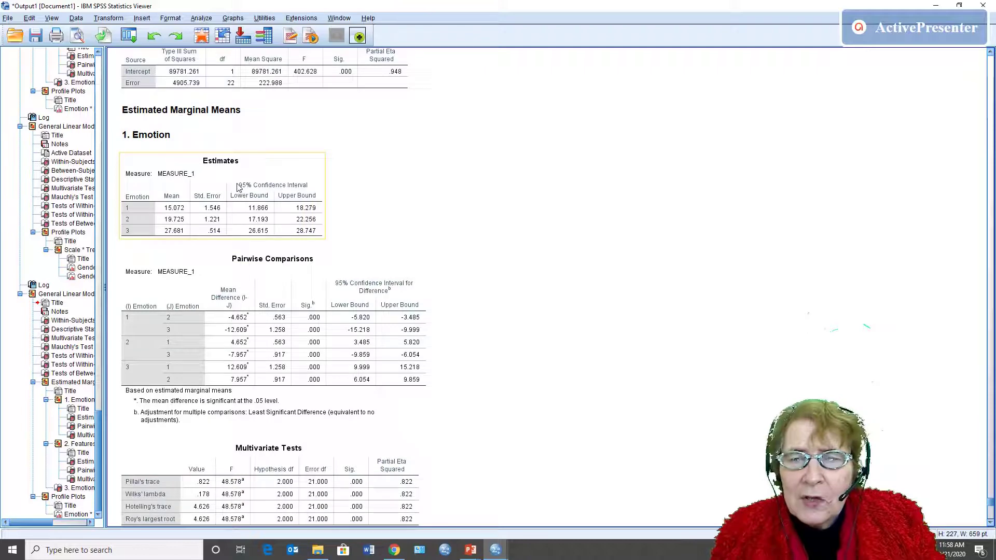
scroll(237, 187, down, 3)
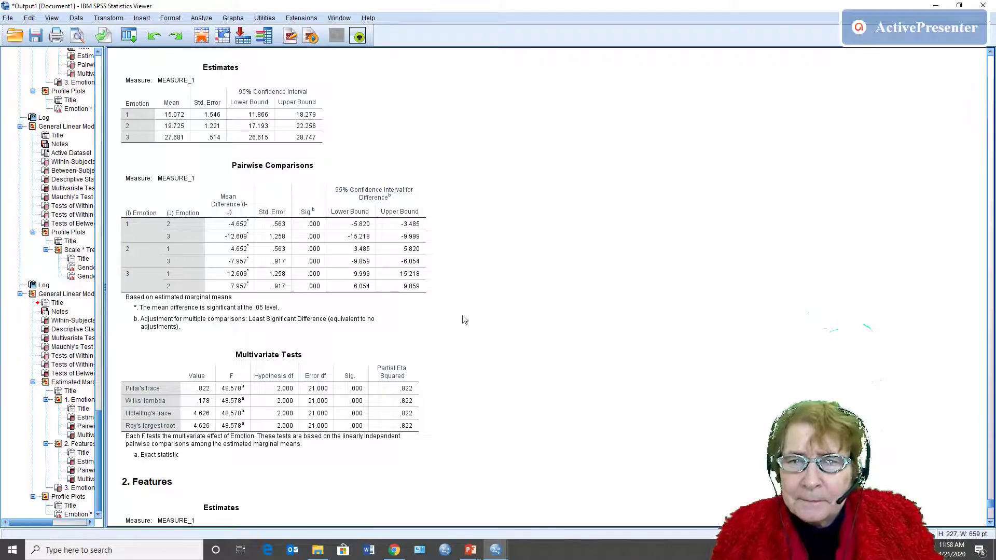
click(173, 260)
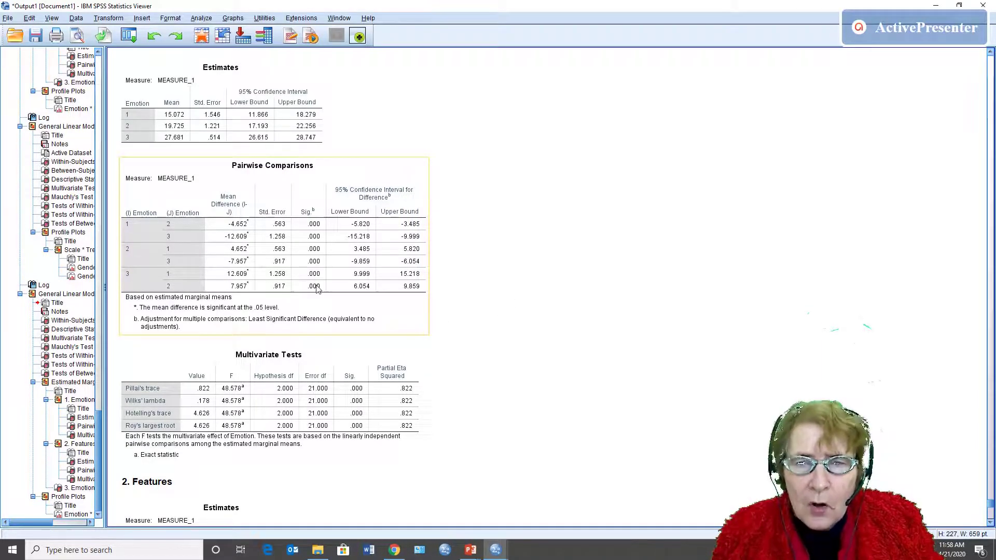
scroll(321, 292, down, 4)
scroll(320, 291, down, 2)
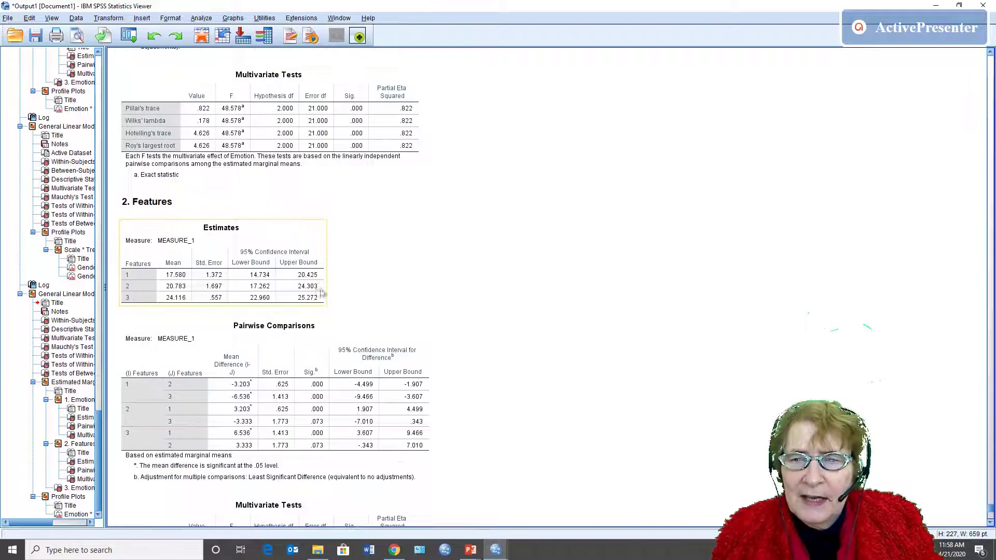
scroll(364, 262, down, 3)
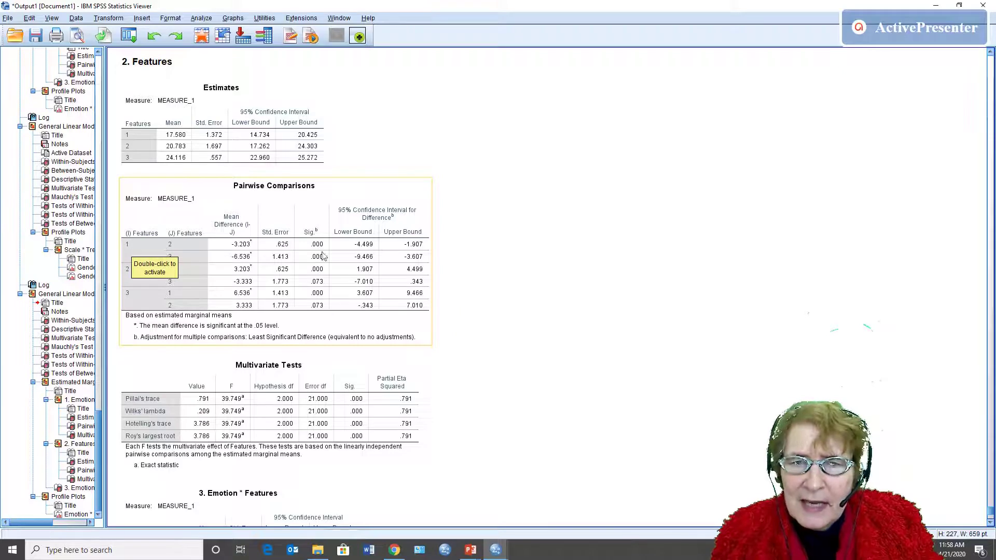
click(107, 299)
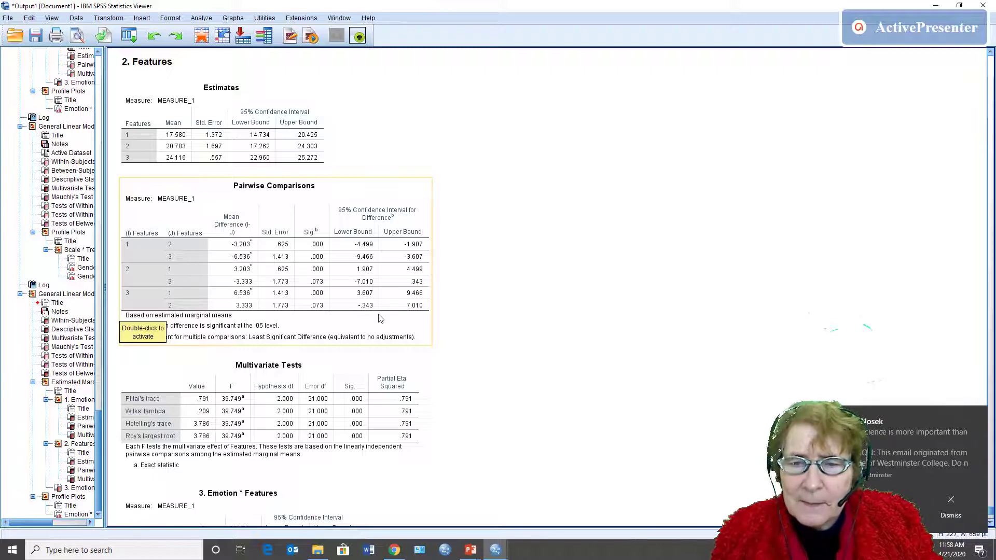
scroll(380, 319, down, 6)
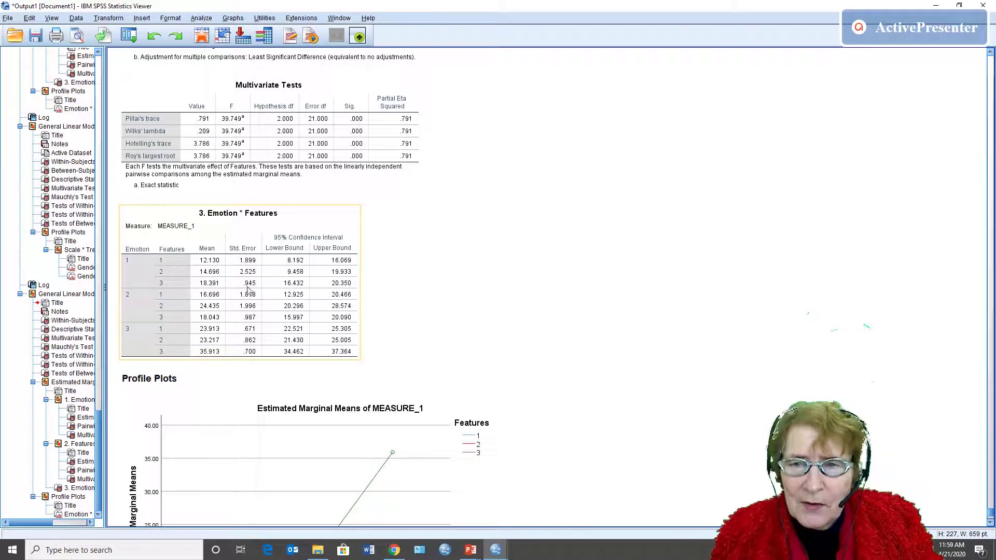
Step: Scroll to Profile Plots and select the Emotion by Features estimated marginal means chart
scroll(248, 290, down, 2)
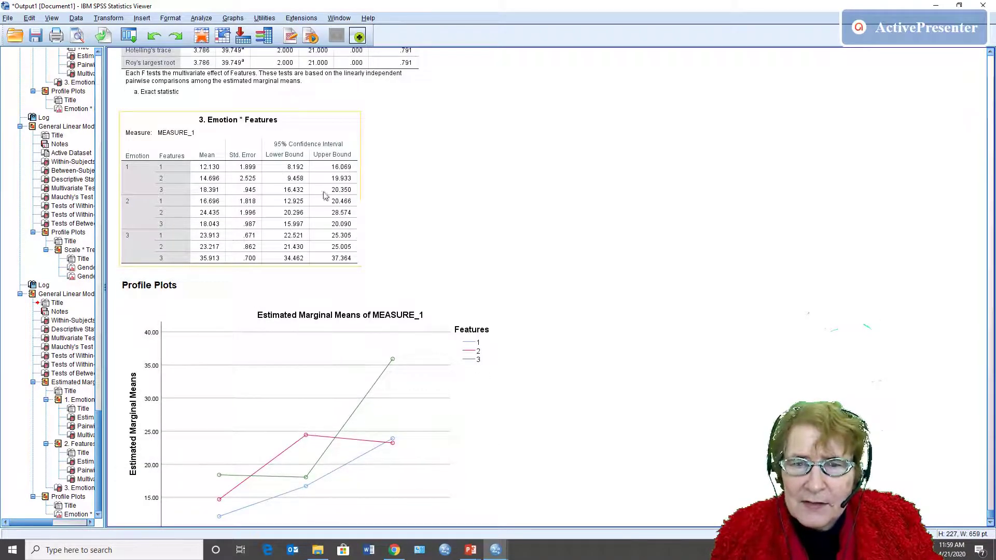
click(398, 264)
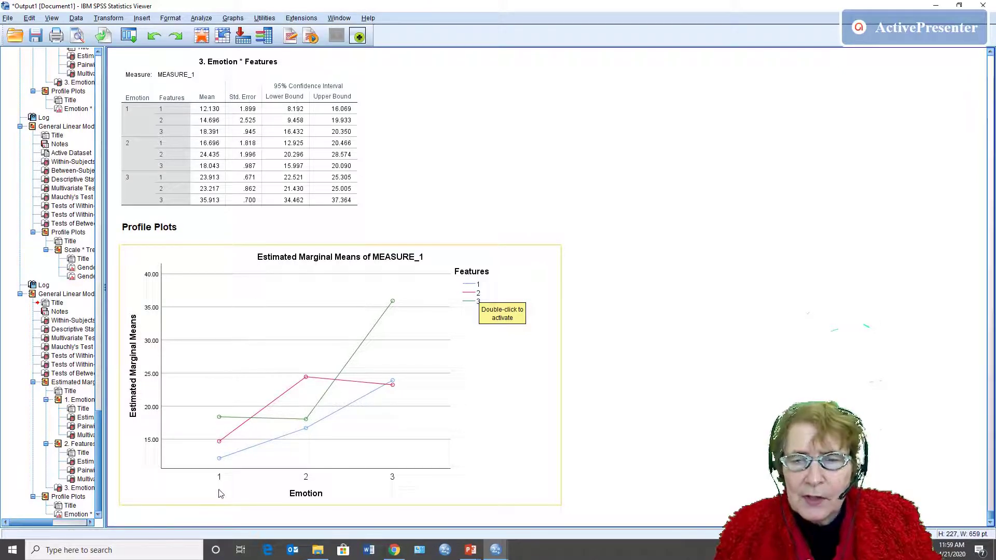
click(58, 319)
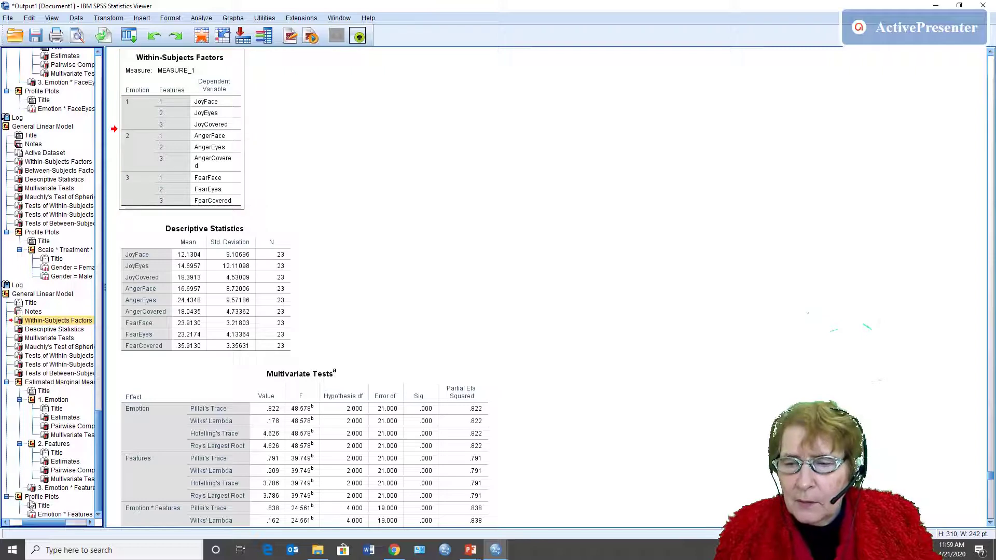
click(46, 516)
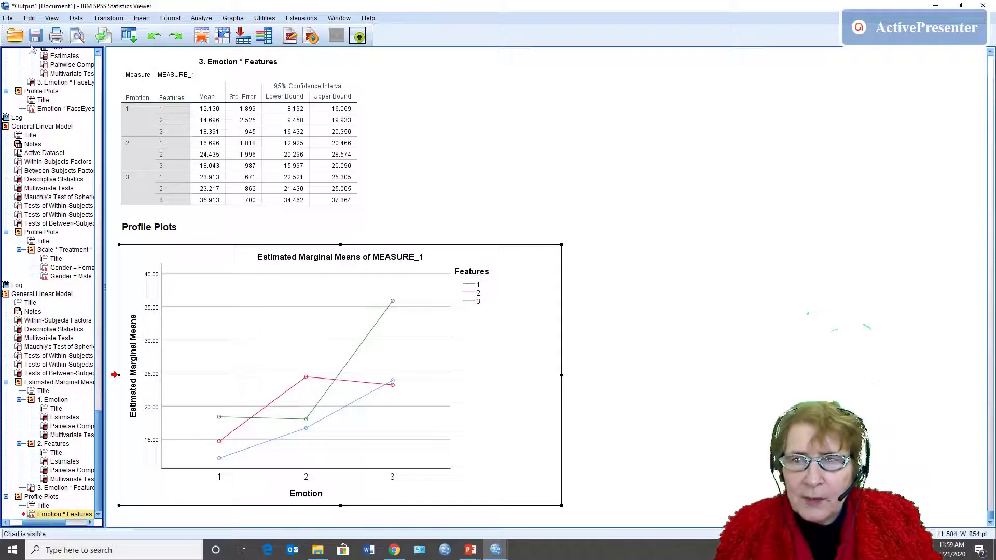